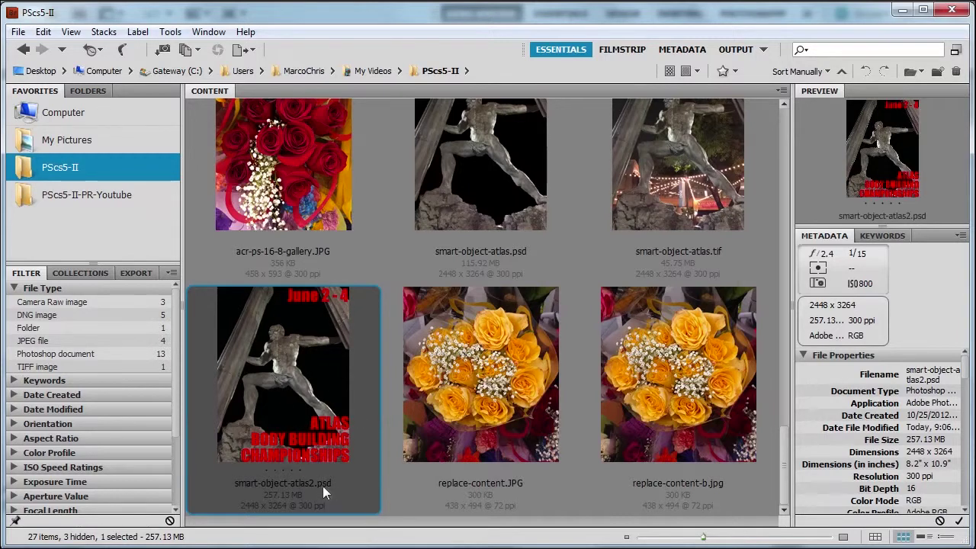
Open smart-object-atlas2.psd and open its June 2 - 4 smart object contents as June 2 - 4.psb.
double_click(291, 378)
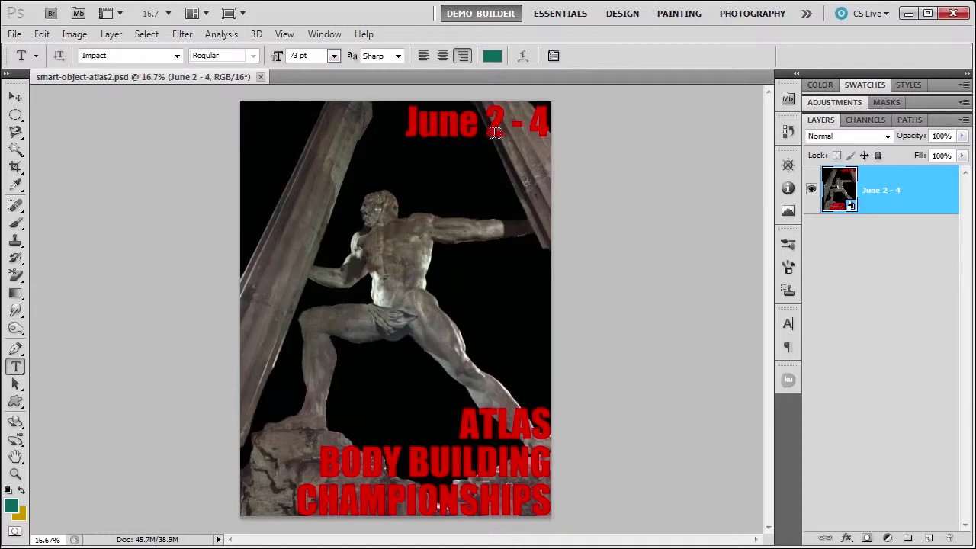
double_click(840, 188)
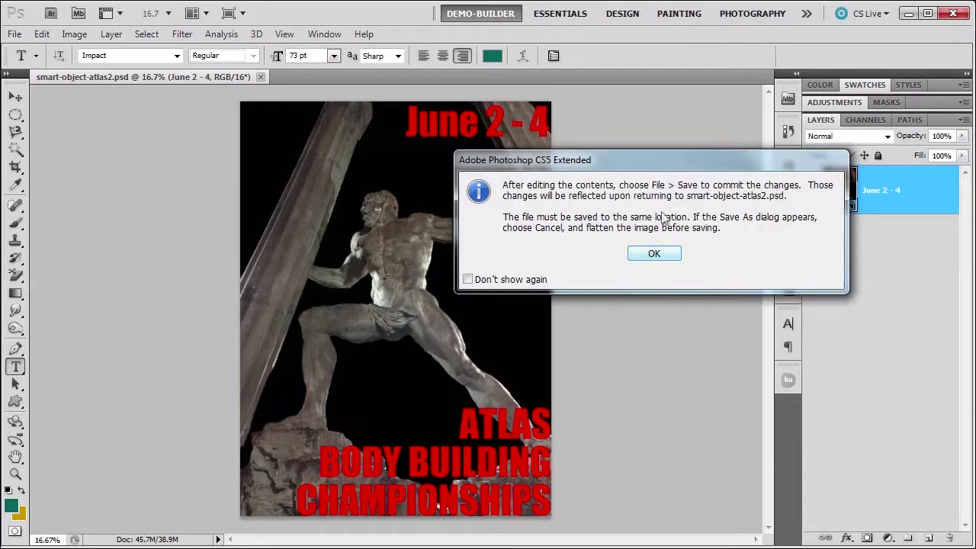
left_click(650, 253)
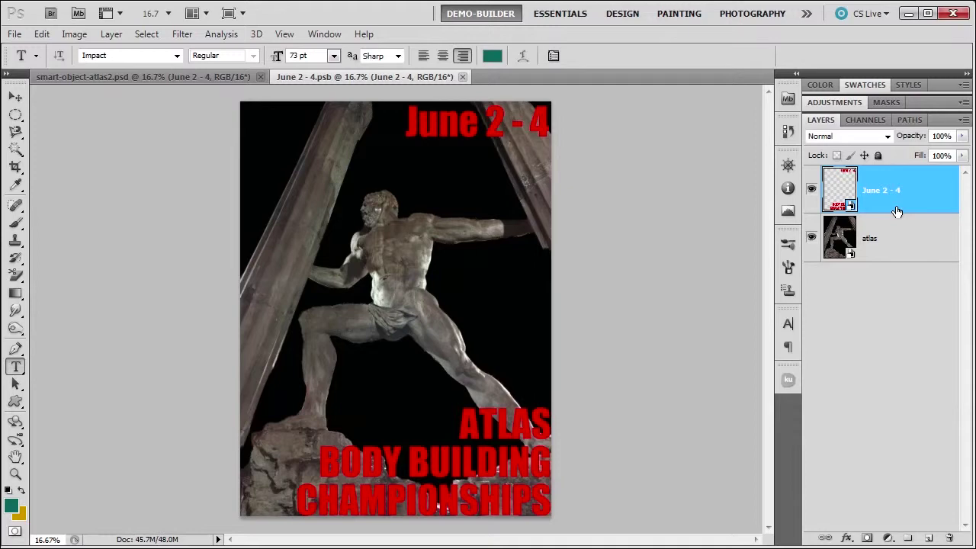
In the nested text smart object, change the date from June 2 - 4 to June 3 - 4 and save it.
double_click(836, 191)
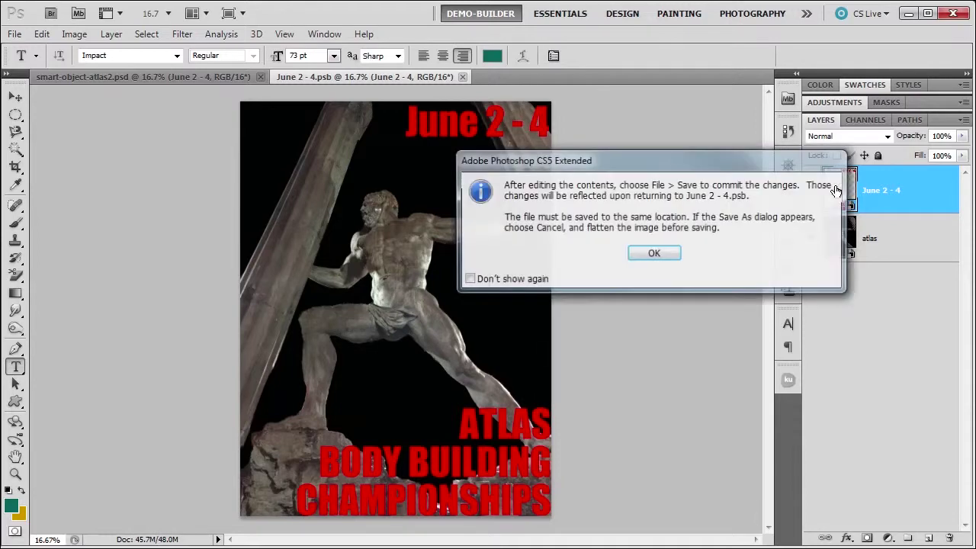
left_click(659, 254)
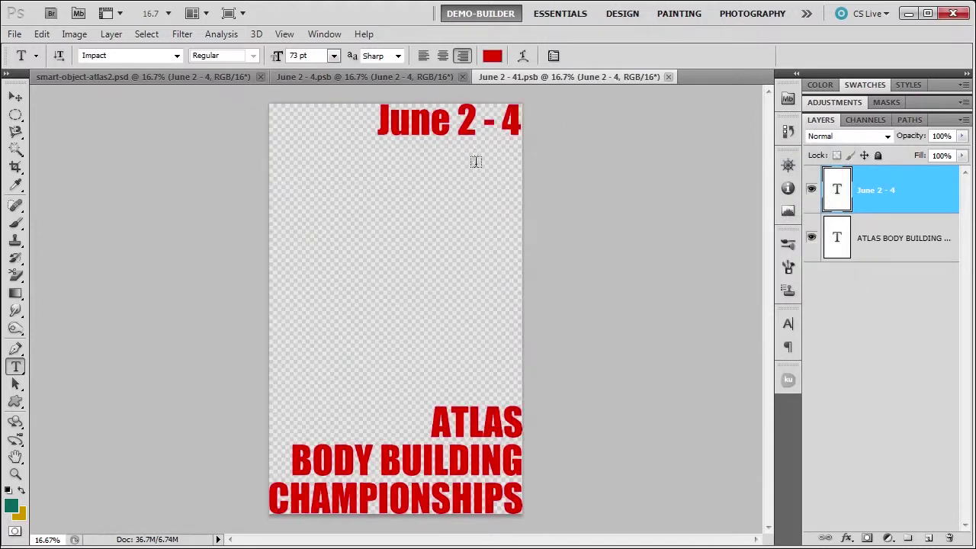
left_click(462, 128)
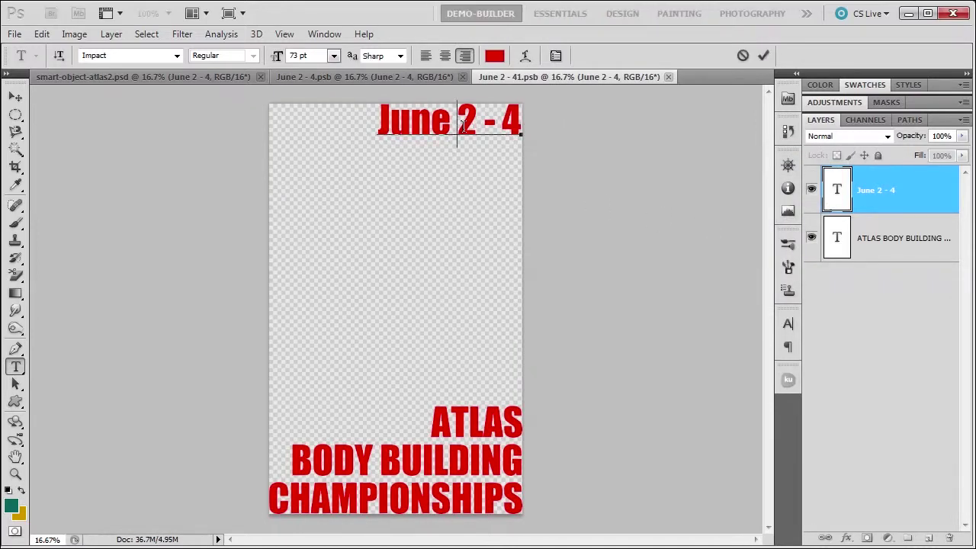
type("3")
key("Delete")
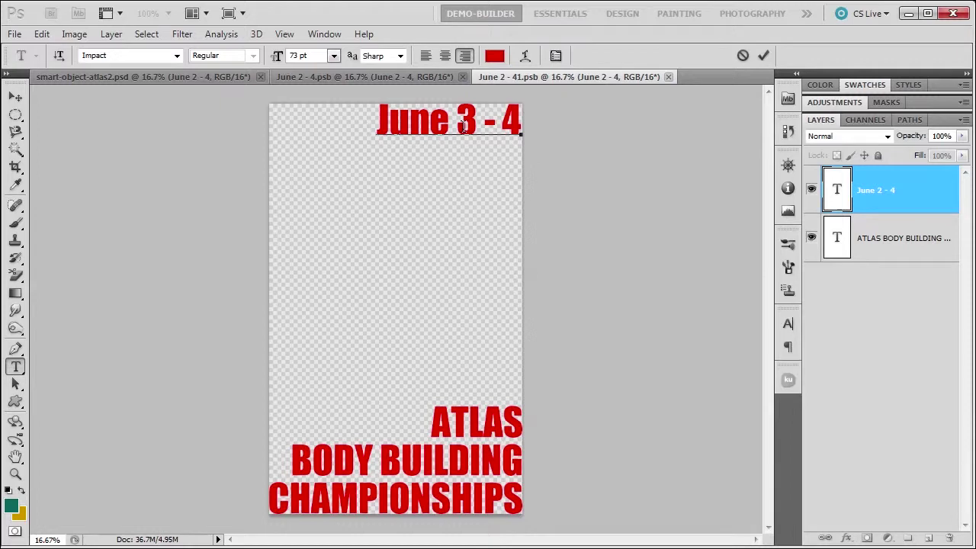
left_click(764, 55)
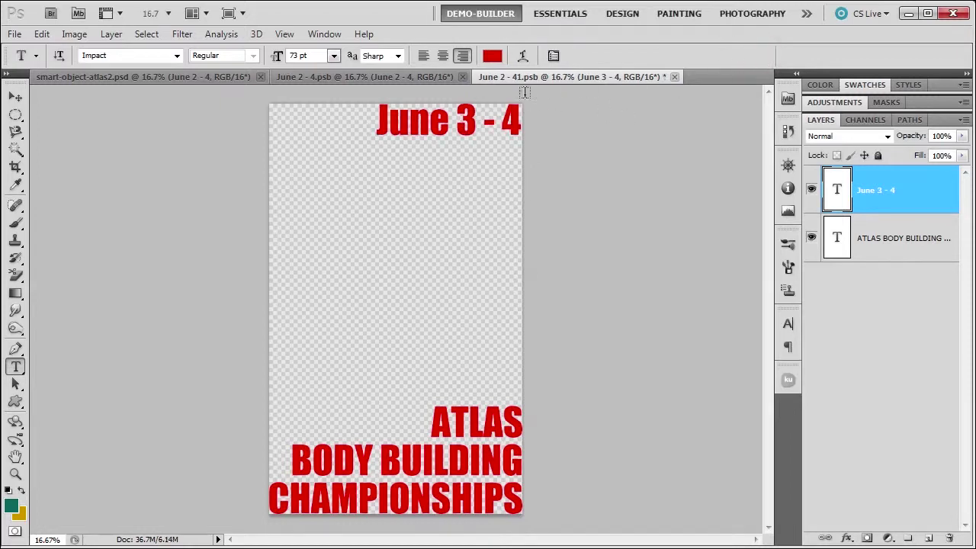
left_click(675, 76)
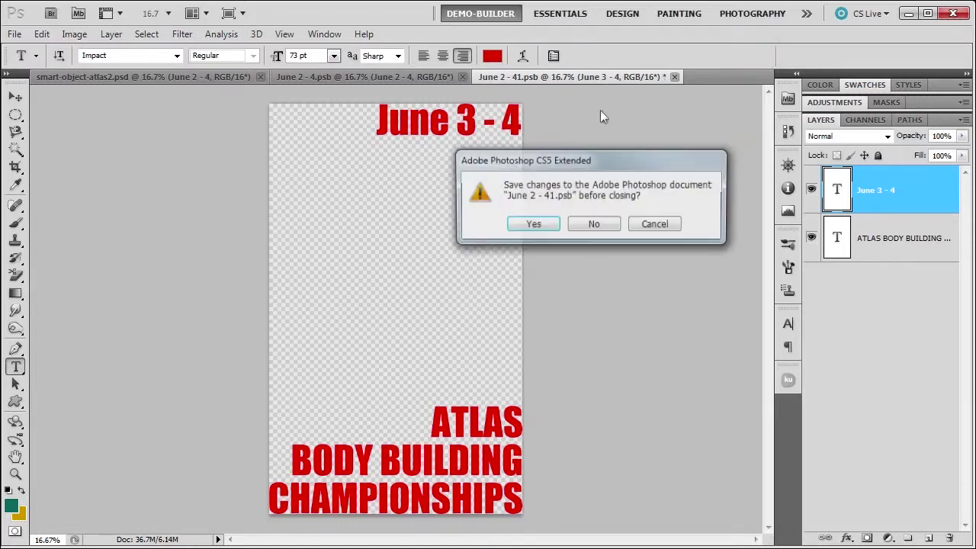
left_click(533, 227)
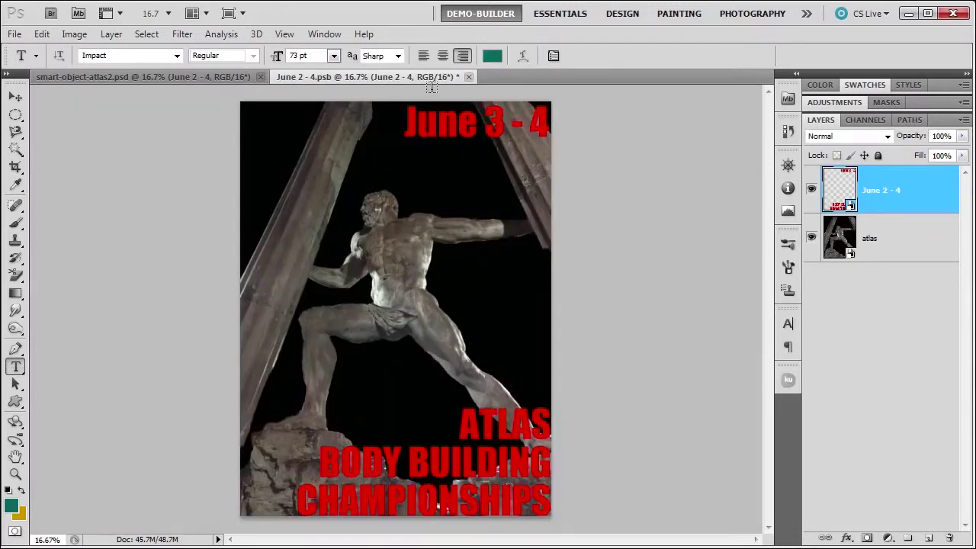
Save June 2 - 4.psb into the main poster, then reopen the June 2 - 4 smart object.
left_click(469, 77)
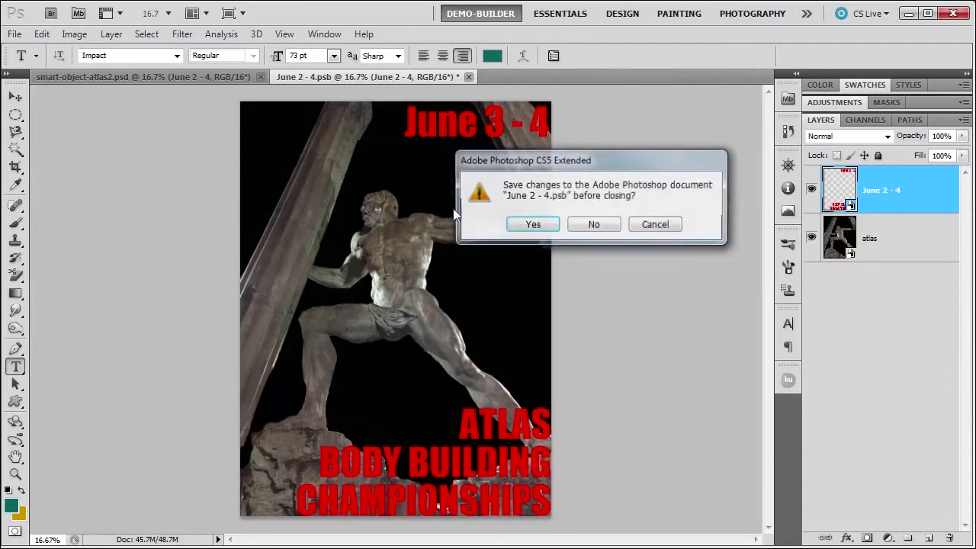
left_click(534, 223)
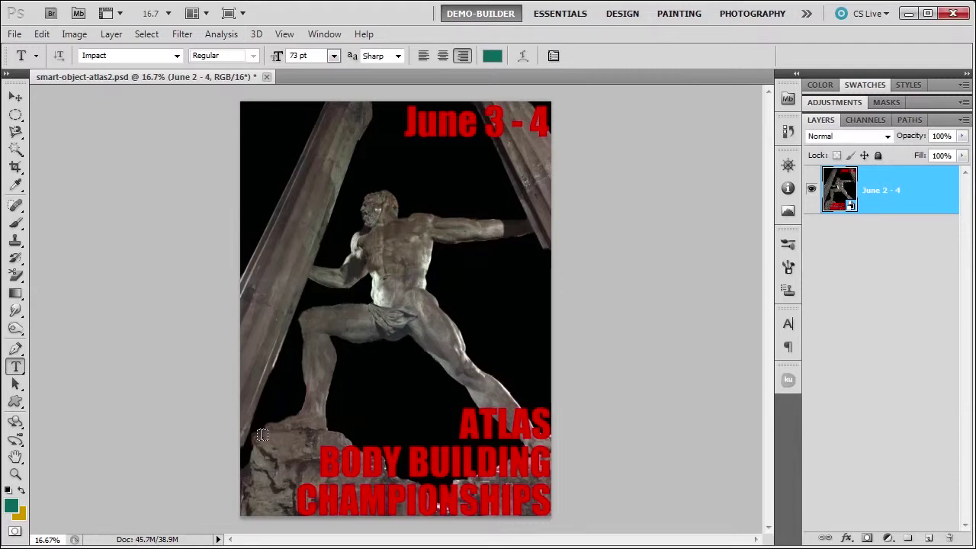
double_click(842, 189)
left_click(644, 254)
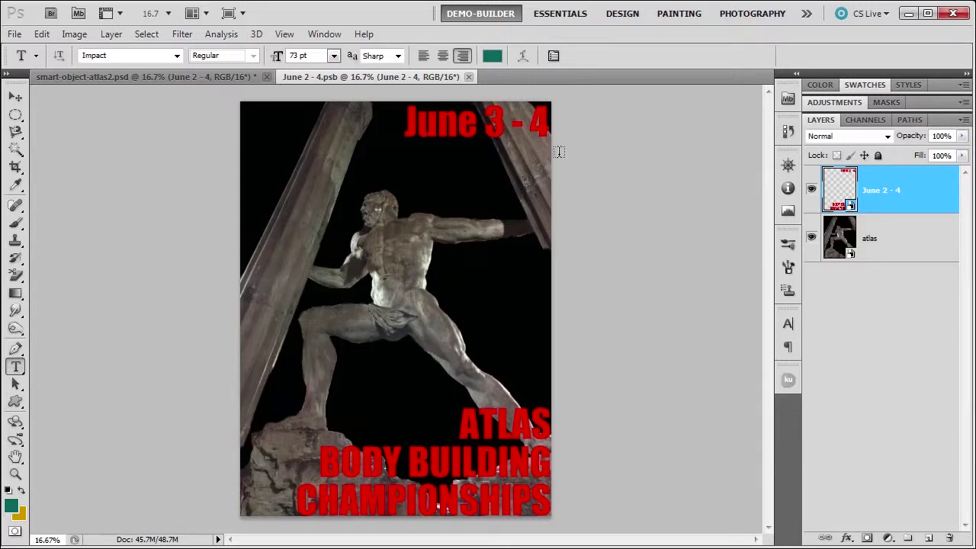
Give the June 2 - 4 text layer 0% fill and a drop shadow, then select the atlas layer.
double_click(924, 191)
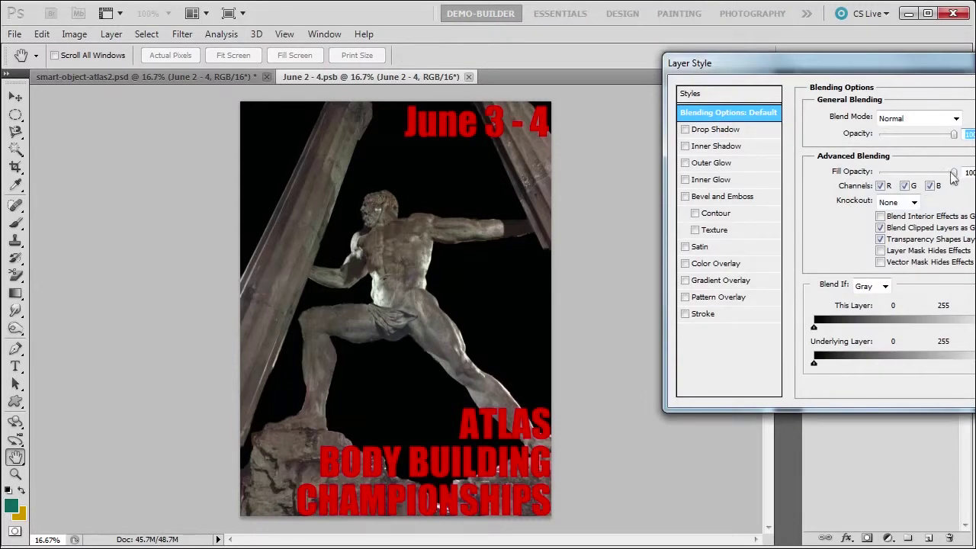
left_click_drag(953, 176, 877, 179)
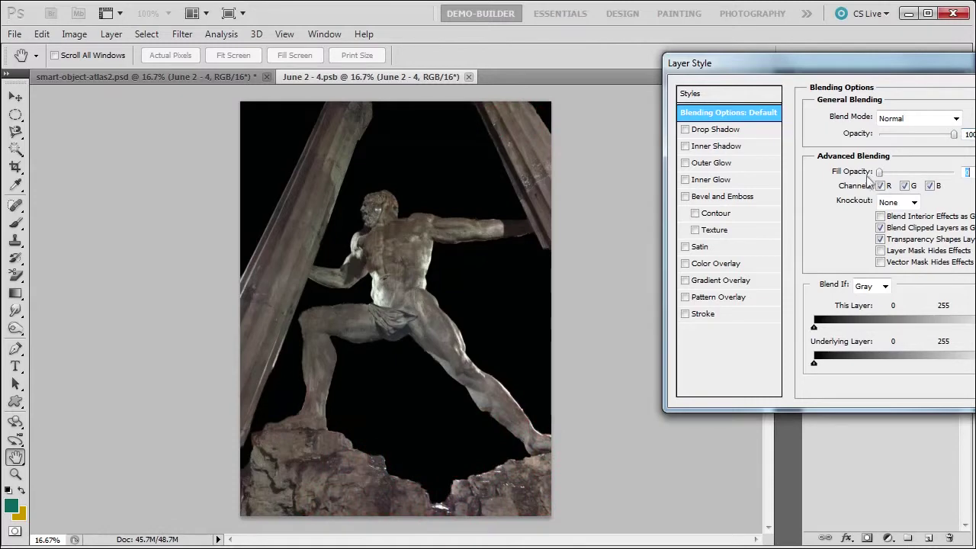
left_click(686, 129)
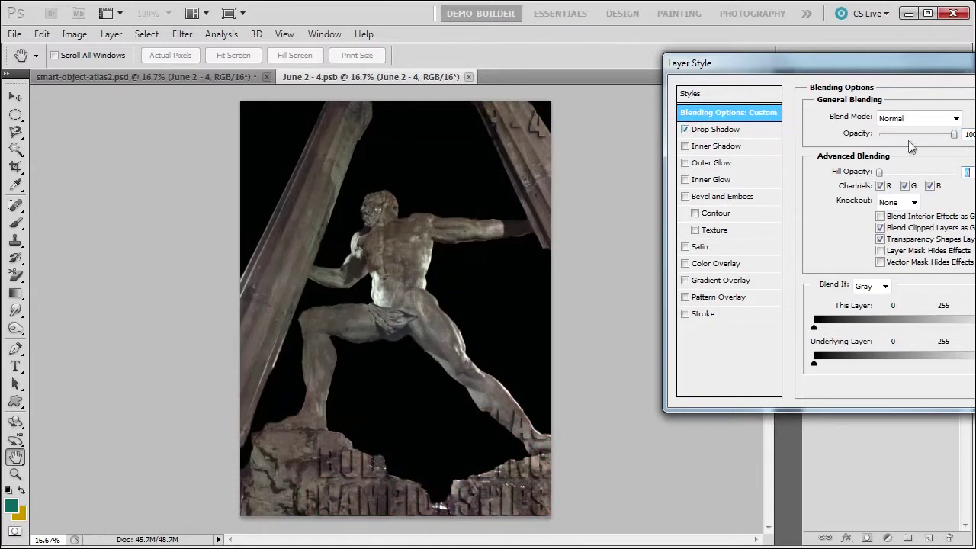
key("Return")
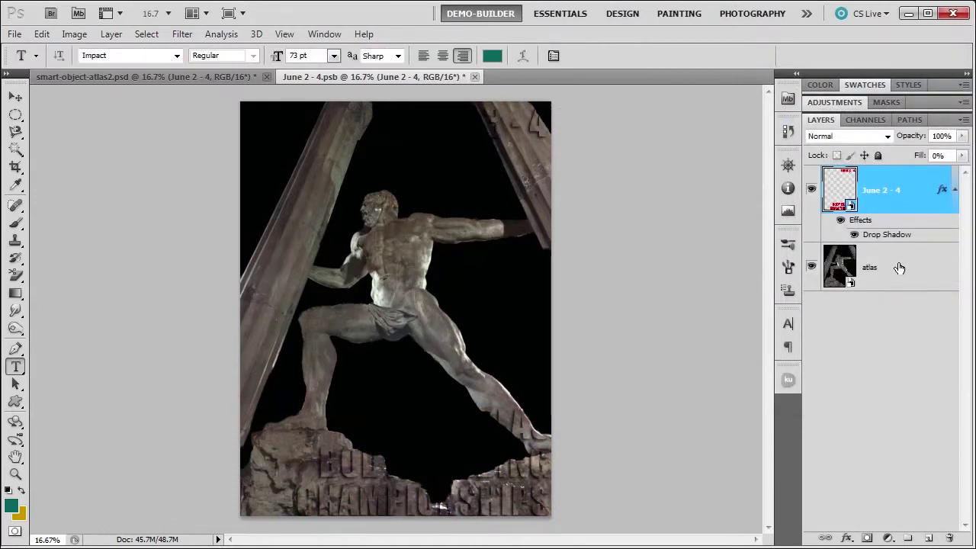
left_click(897, 268)
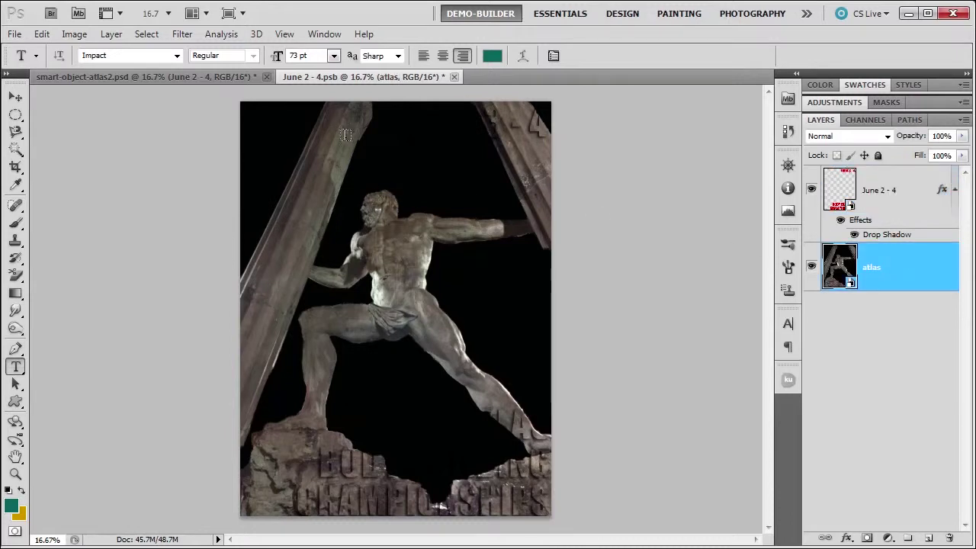
left_click(75, 36)
Convert the document to 8 bits per channel and go to Image > Adjustments > Shadows/Highlights.
mouse_move(82, 49)
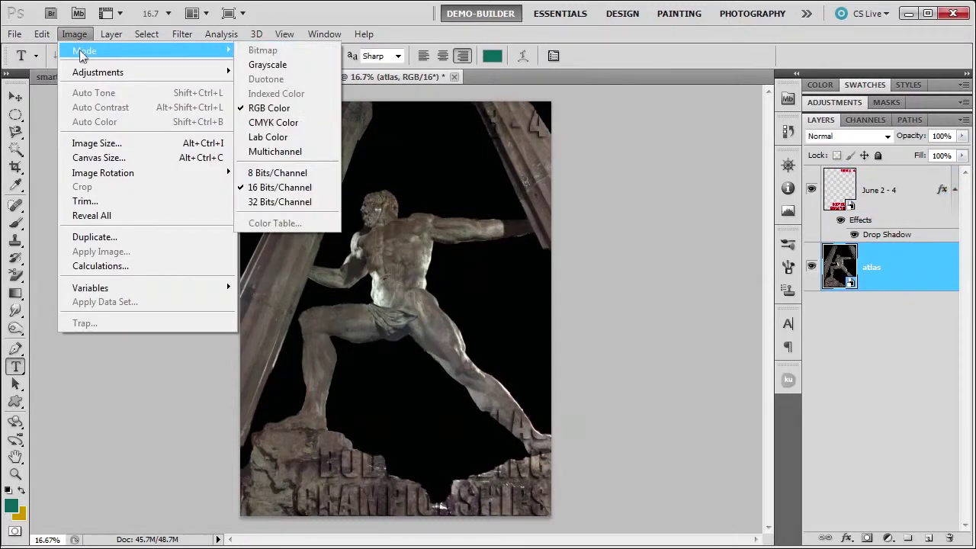
left_click(265, 177)
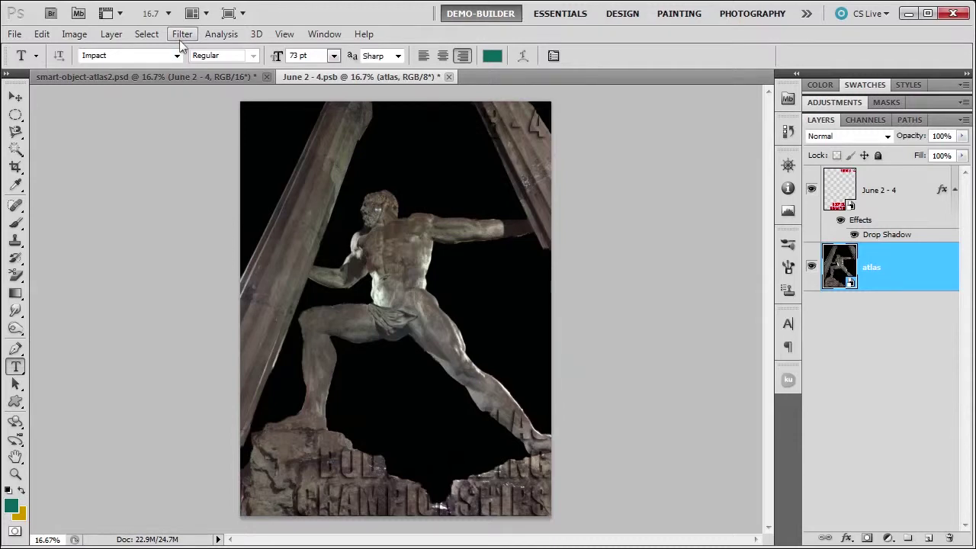
left_click(69, 40)
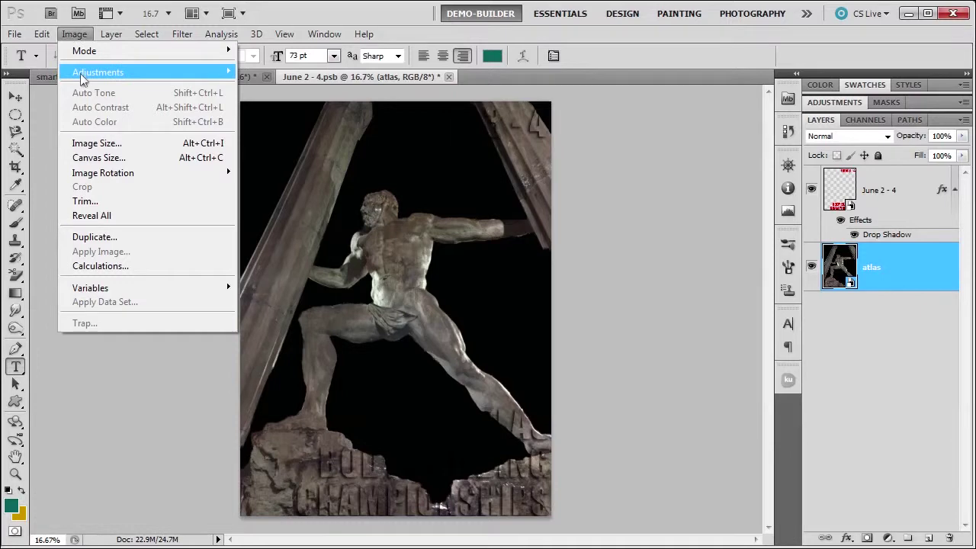
mouse_move(82, 76)
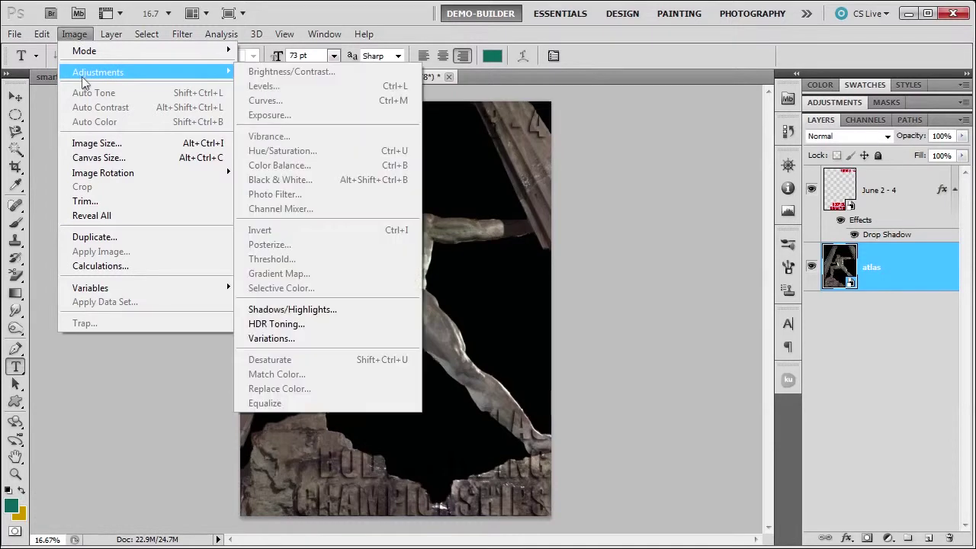
Apply Shadows/Highlights to the atlas layer with Shadows Amount 8% and Tonal Width 27%.
left_click(292, 310)
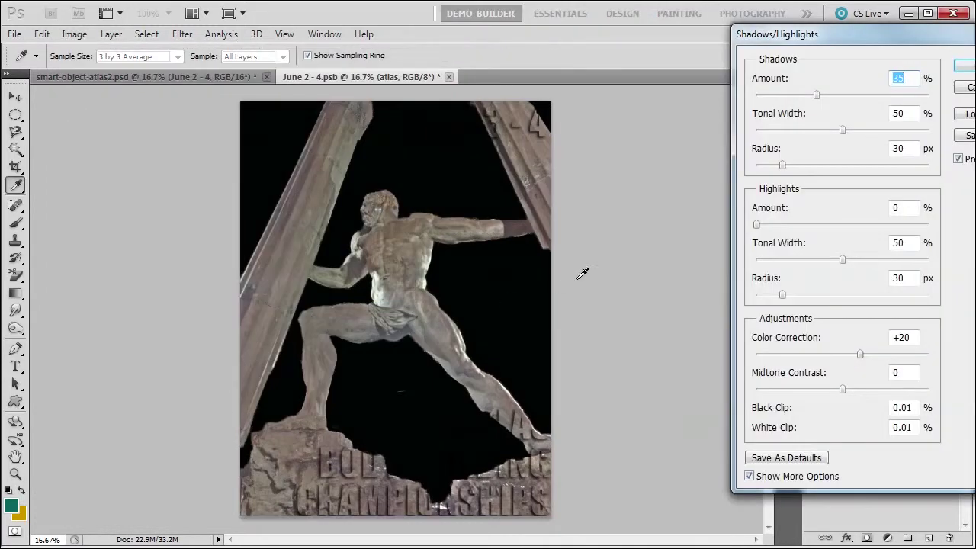
left_click_drag(815, 94, 768, 100)
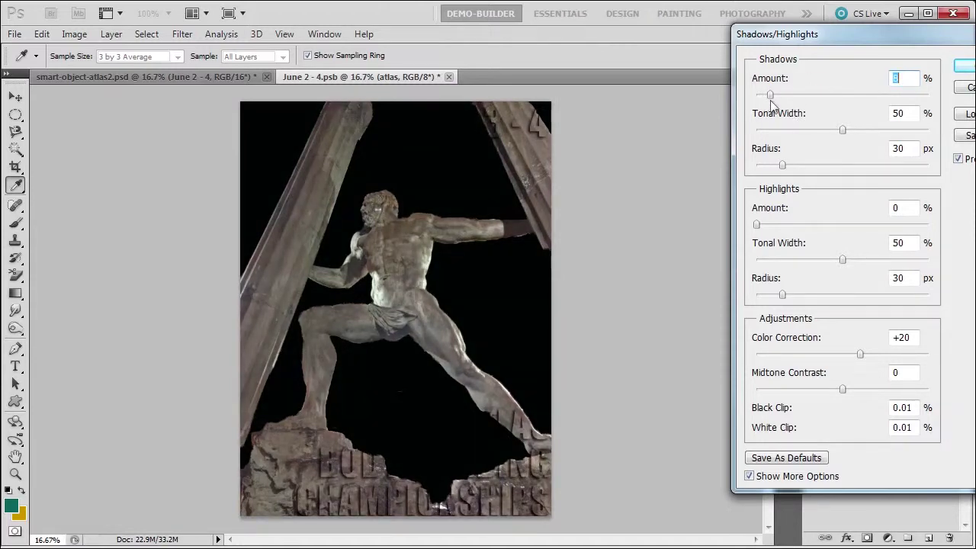
left_click_drag(806, 37, 682, 39)
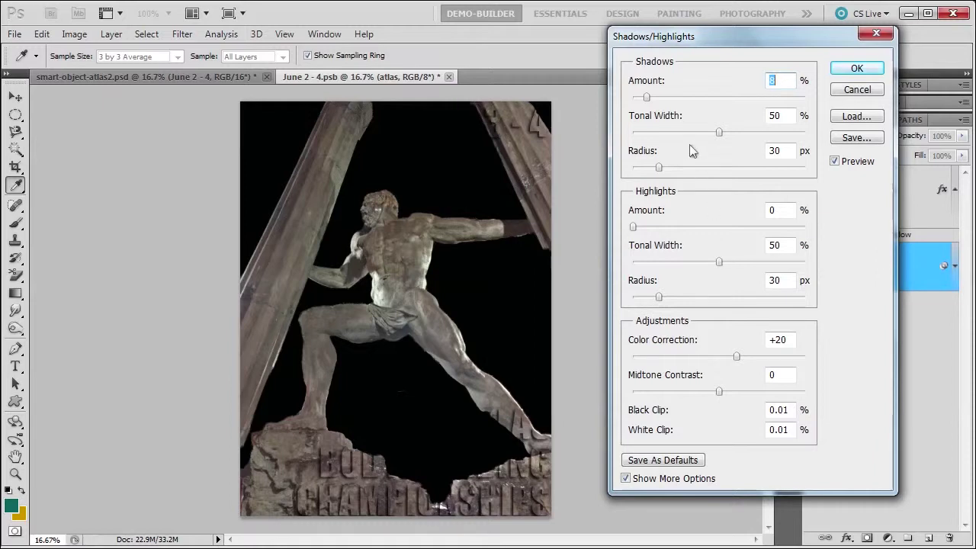
left_click_drag(720, 134, 676, 134)
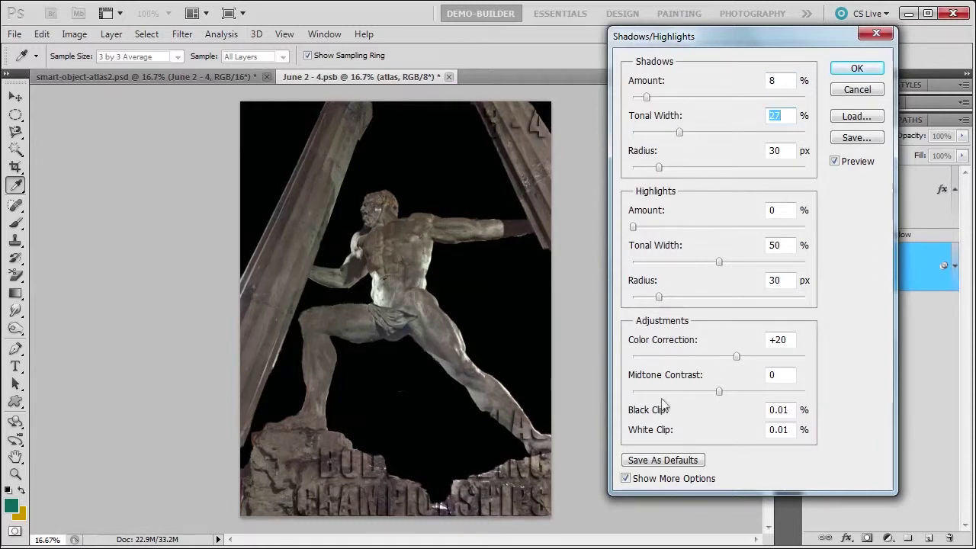
left_click(857, 68)
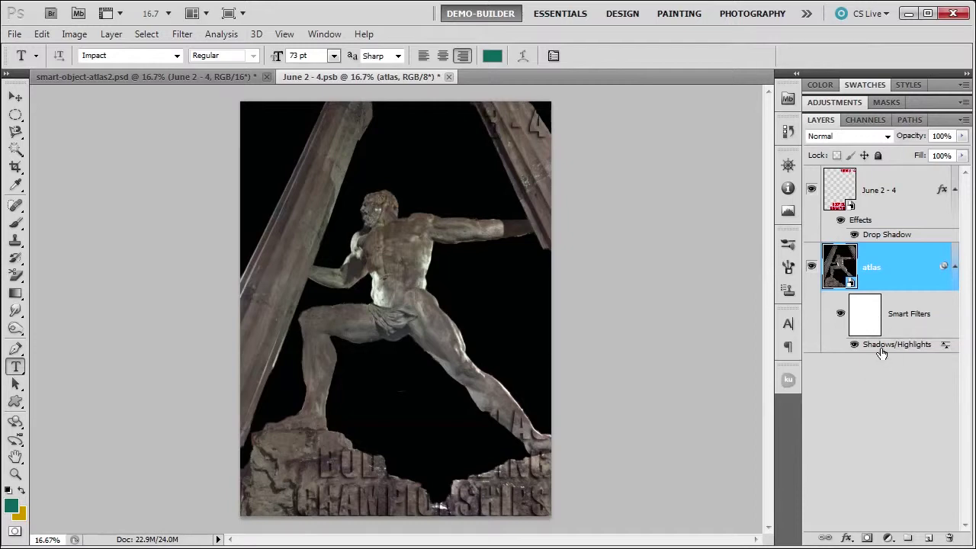
Review the Shadows/Highlights filter's blending options and settings, cancelling both without changes.
double_click(946, 347)
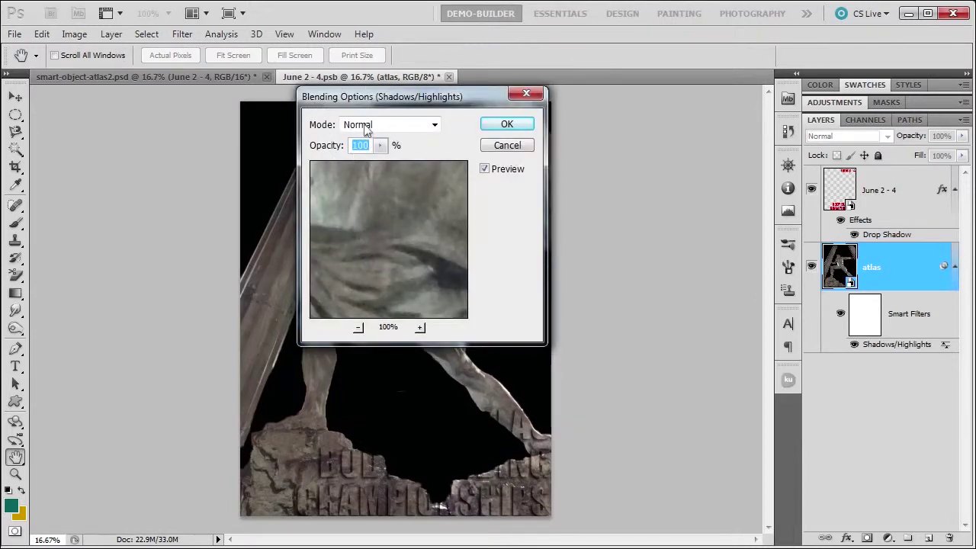
left_click(507, 145)
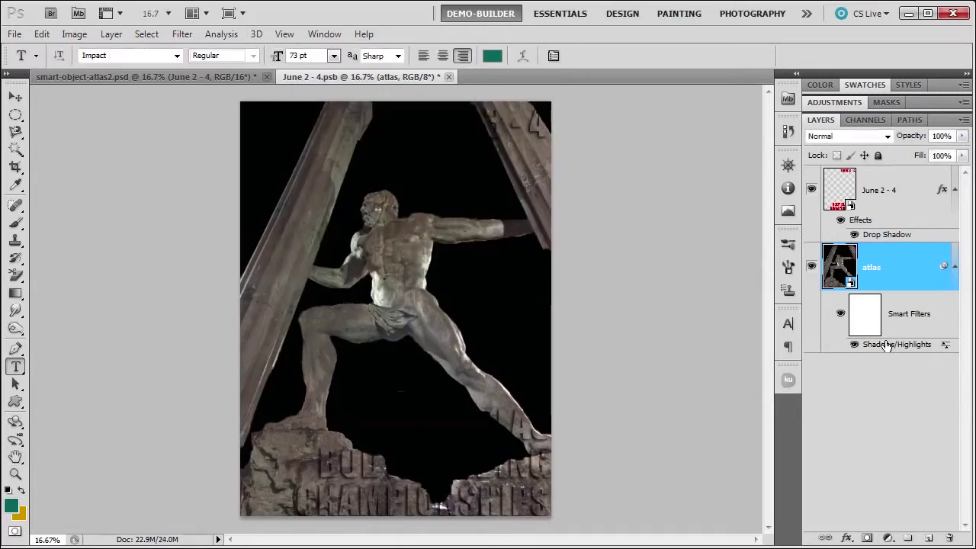
double_click(889, 344)
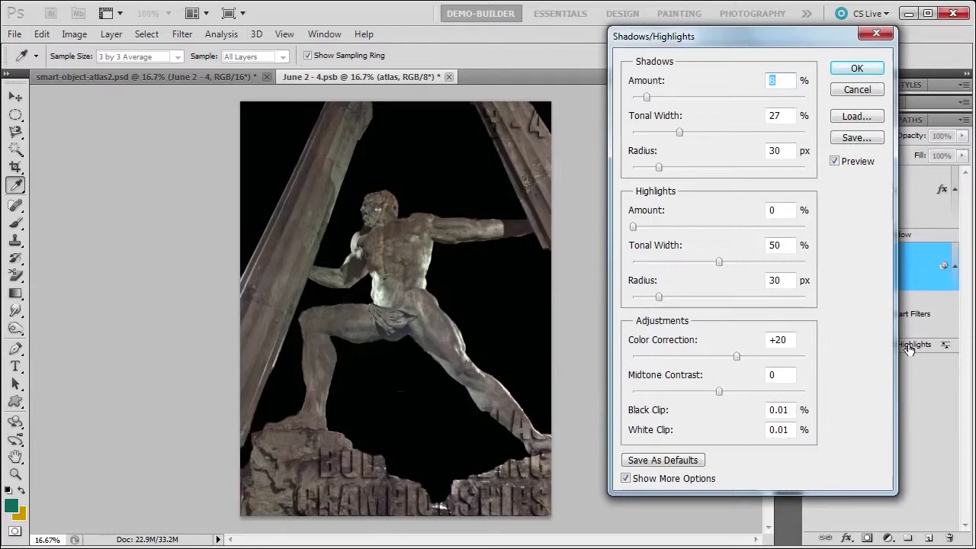
left_click(842, 92)
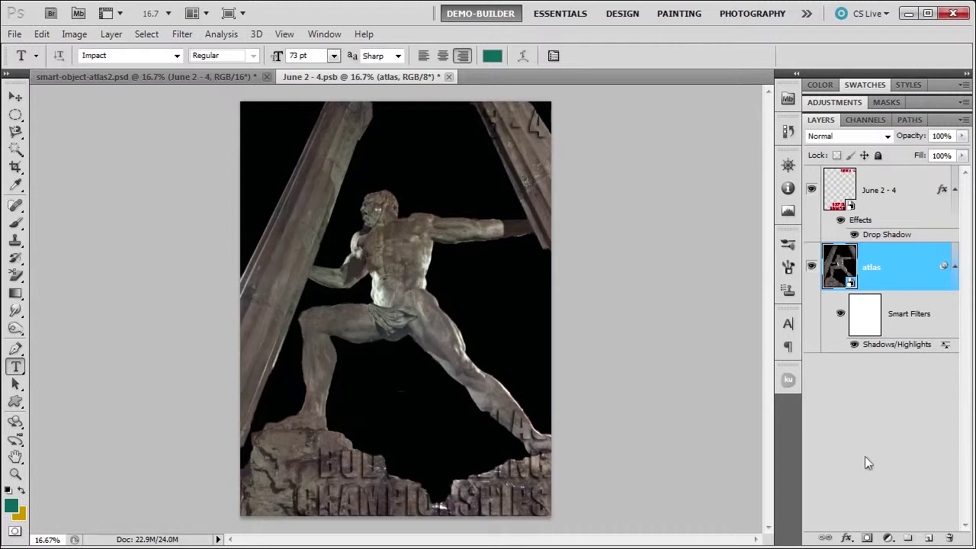
left_click(182, 34)
Add a Filter Gallery Sketch > Note Paper smart filter to the atlas layer and select its mask.
left_click(204, 90)
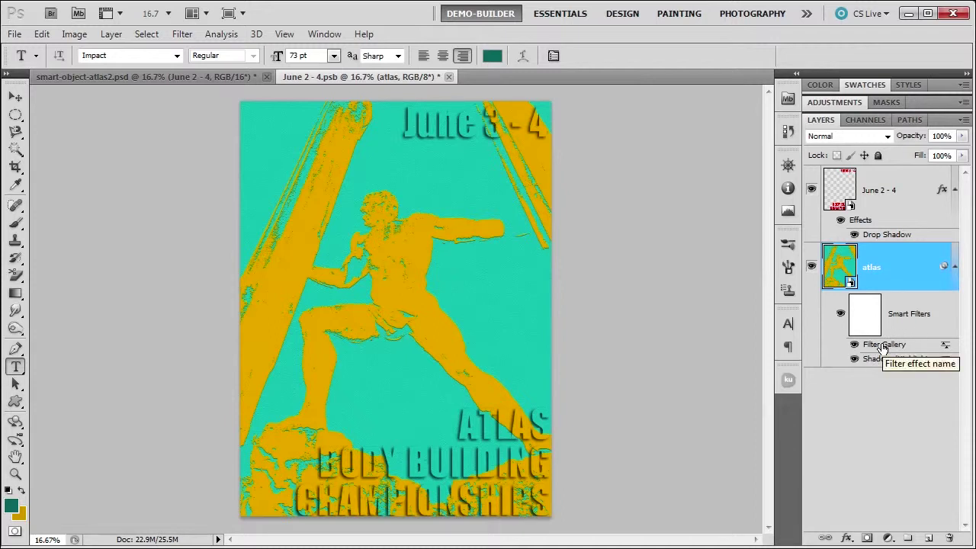
left_click(867, 316)
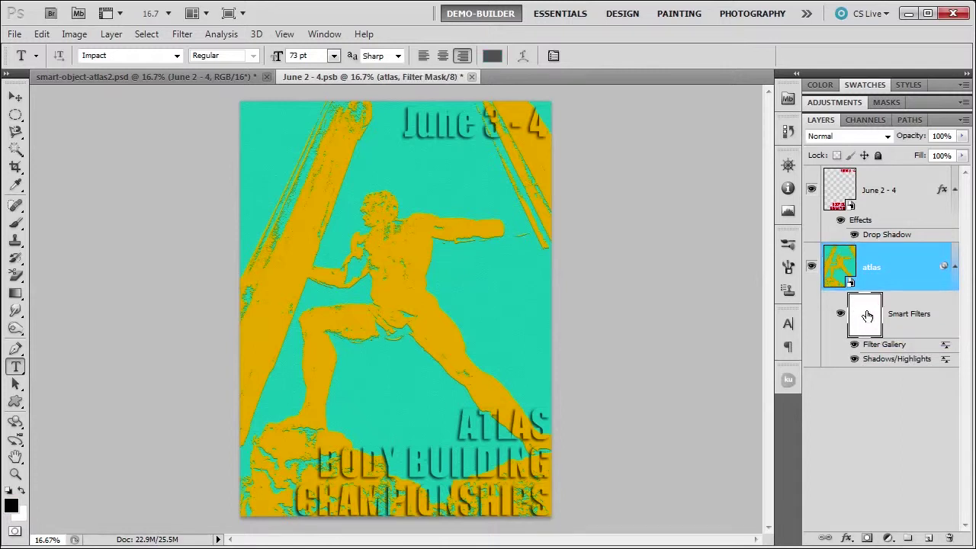
left_click(16, 223)
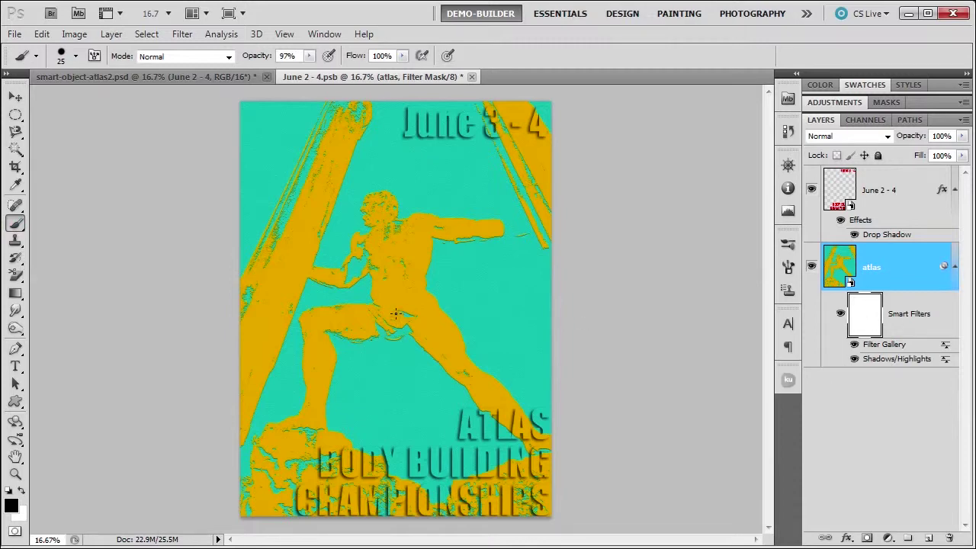
key("bracketright")
key("bracketright")
key("bracketright")
key("bracketright")
key("bracketright")
key("bracketright")
key("bracketright")
key("bracketright")
left_click(366, 206)
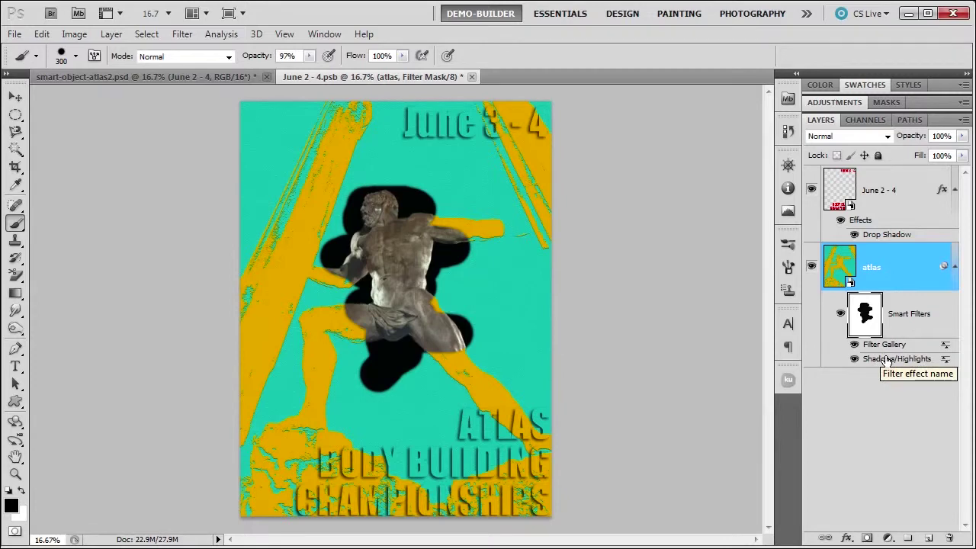
key("ctrl+BackSpace")
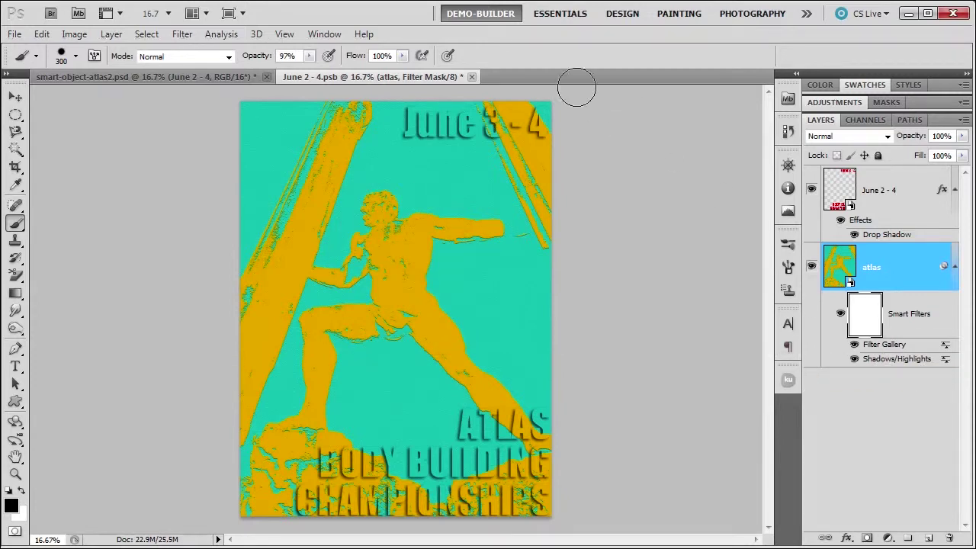
Save and close June 2 - 4.psb, returning to smart-object-atlas2.psd with the filtered statue.
left_click(472, 77)
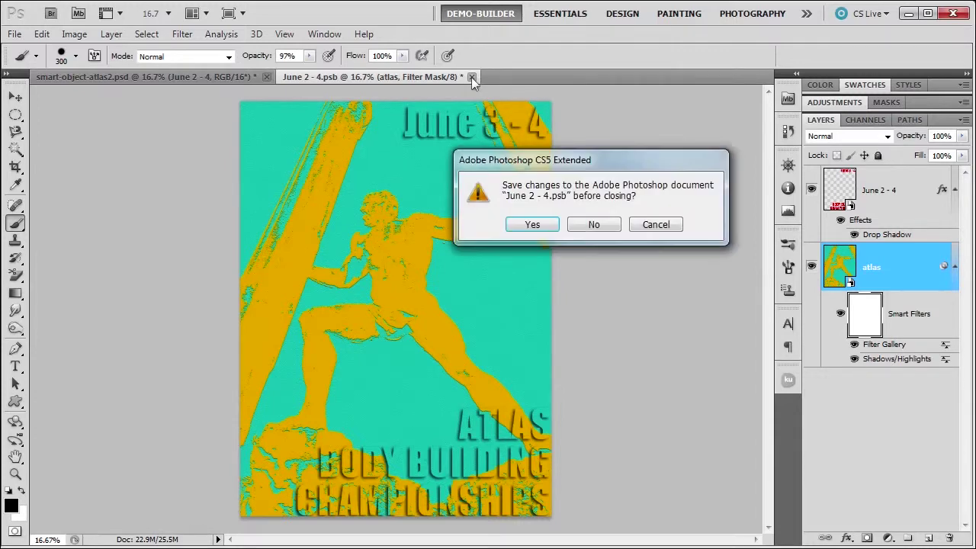
left_click(533, 226)
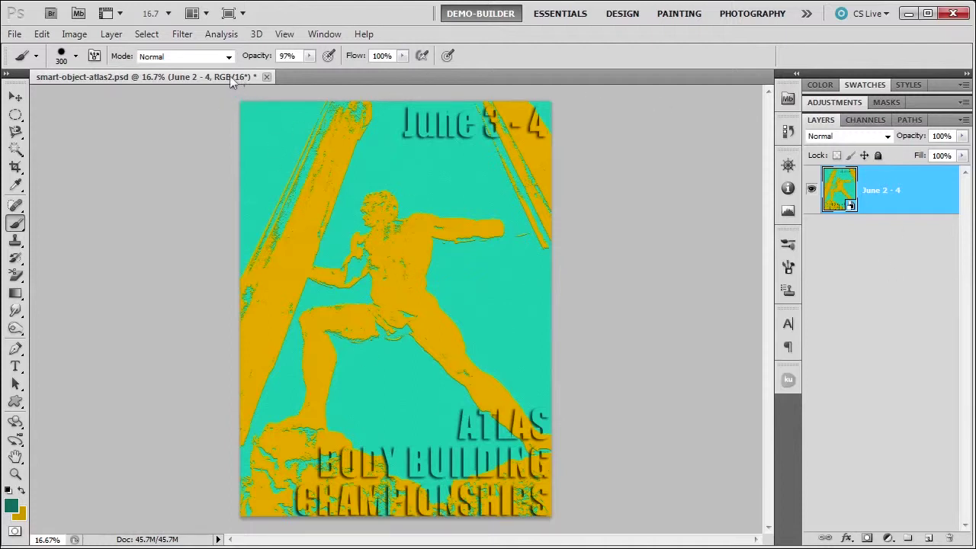
left_click(181, 36)
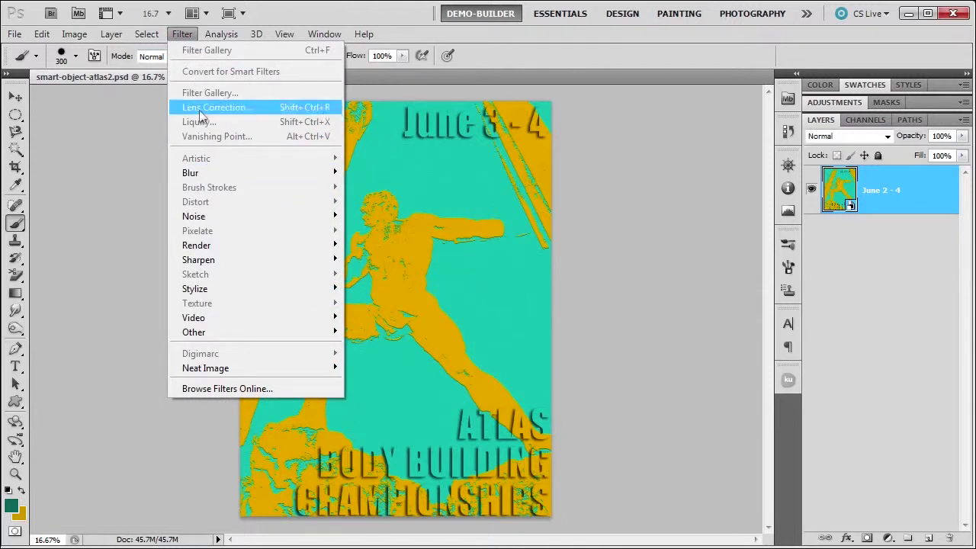